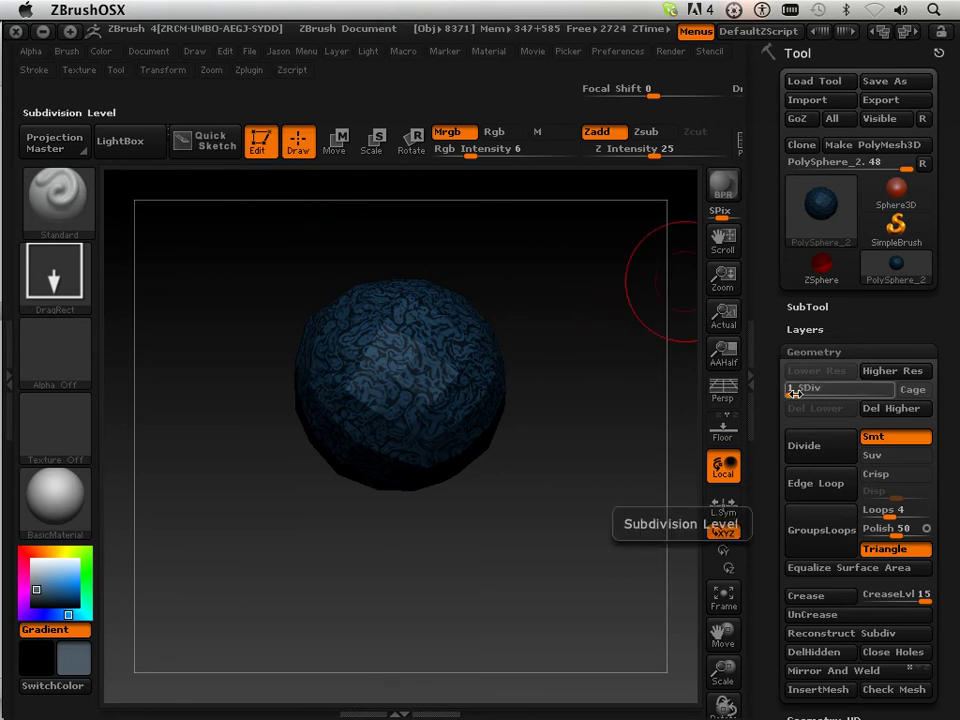
Raise the textured sphere's SDiv level to 7 to reveal its full sculpted detail
{"action": "left_click_drag", "start_coordinate": [797, 390], "coordinate": [884, 393]}
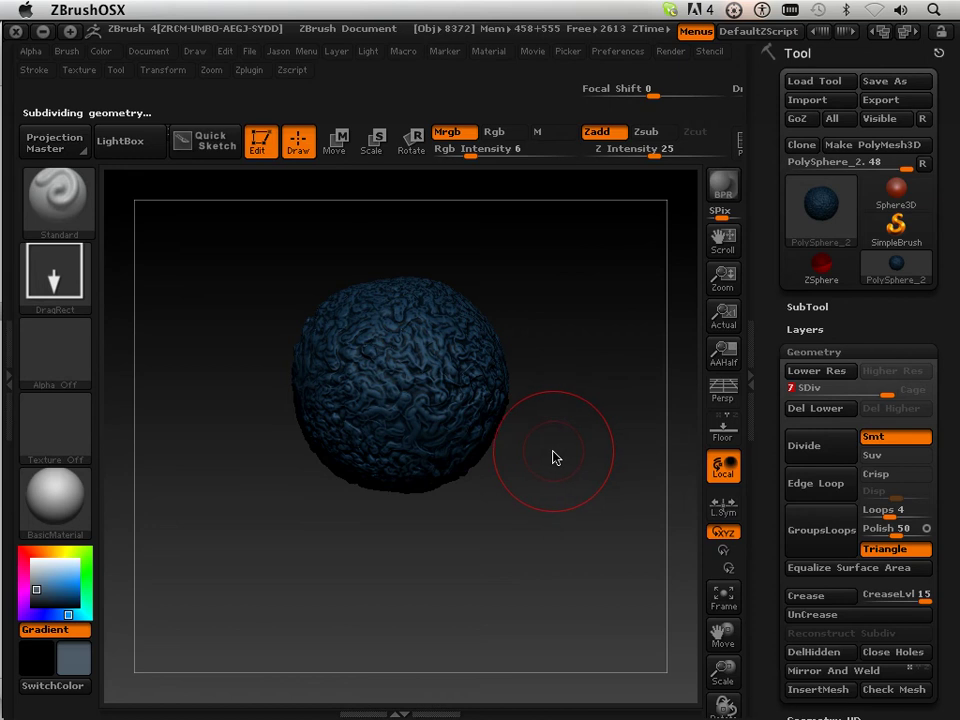
{"action": "key", "text": "super+Tab"}
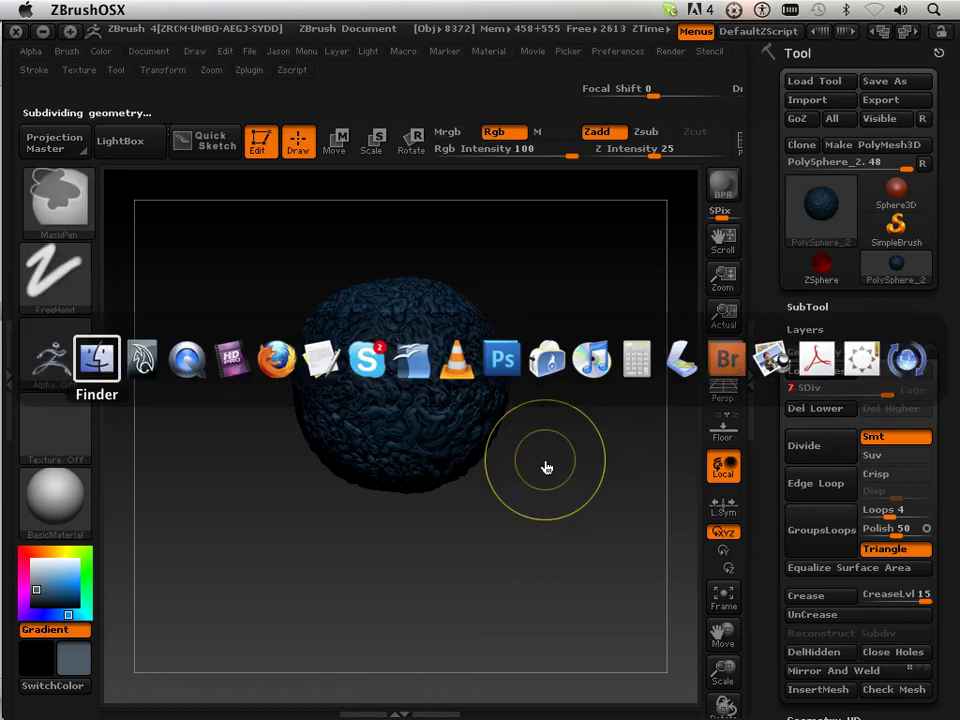
In Maya, select the 96-face low-poly sphere to show its wireframe, then return to ZBrush
{"action": "key", "text": "super+Tab"}
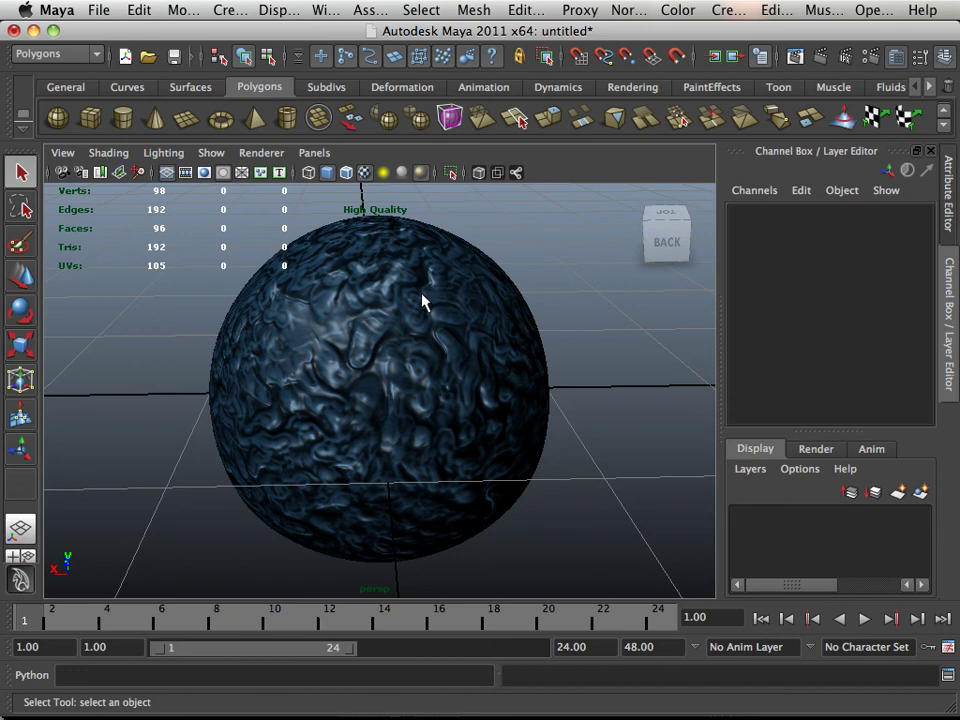
{"action": "left_click", "coordinate": [361, 328]}
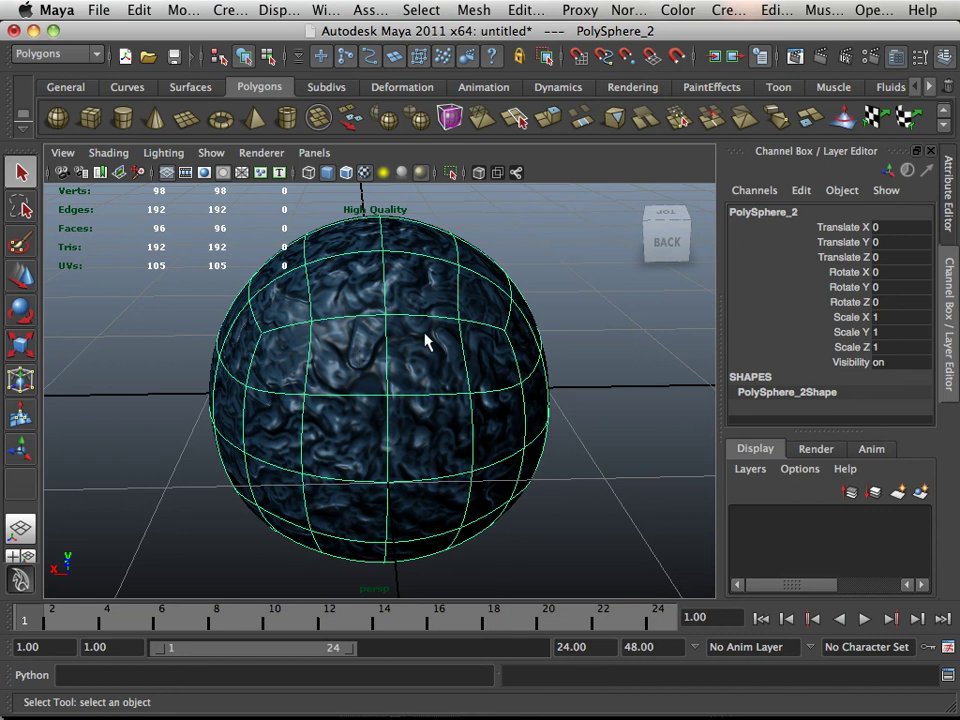
{"action": "key", "text": "super+Tab"}
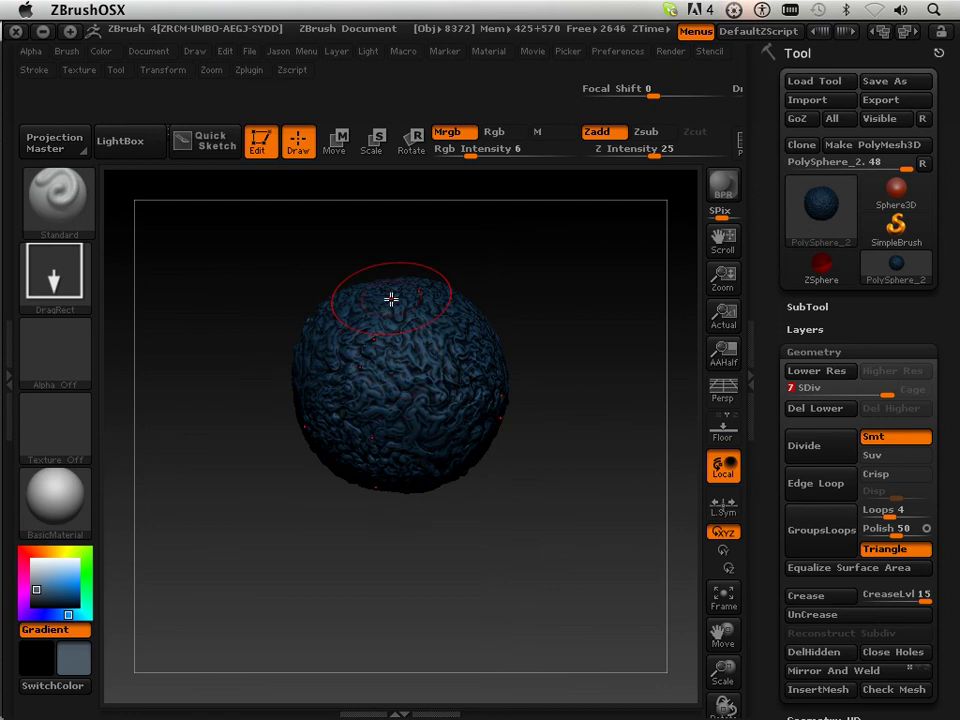
{"action": "key", "text": "ctrl"}
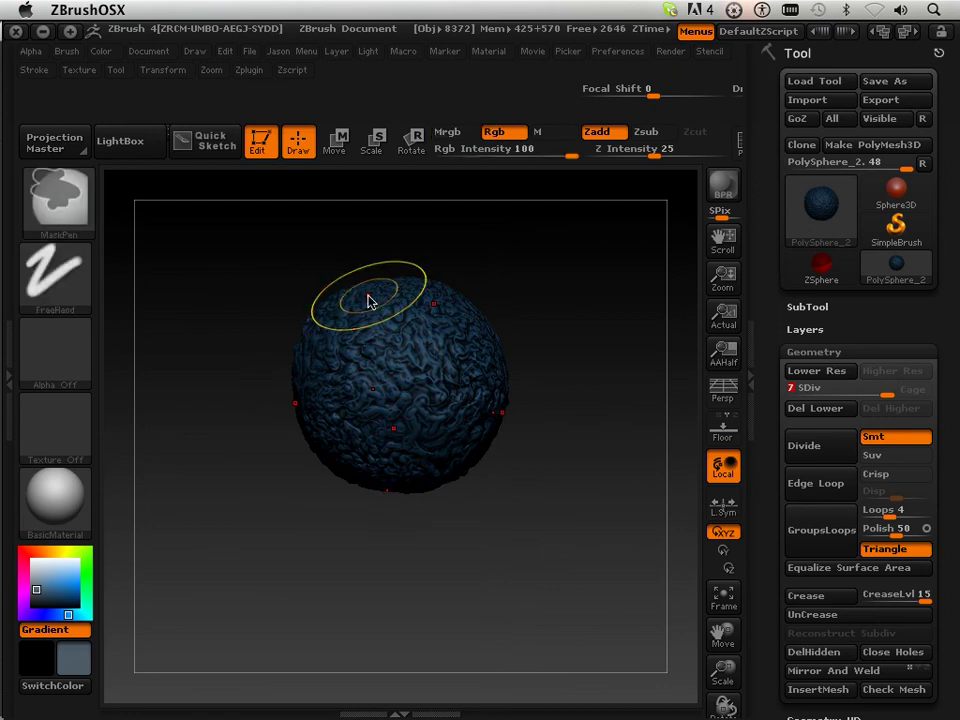
{"action": "key", "text": "super+Tab"}
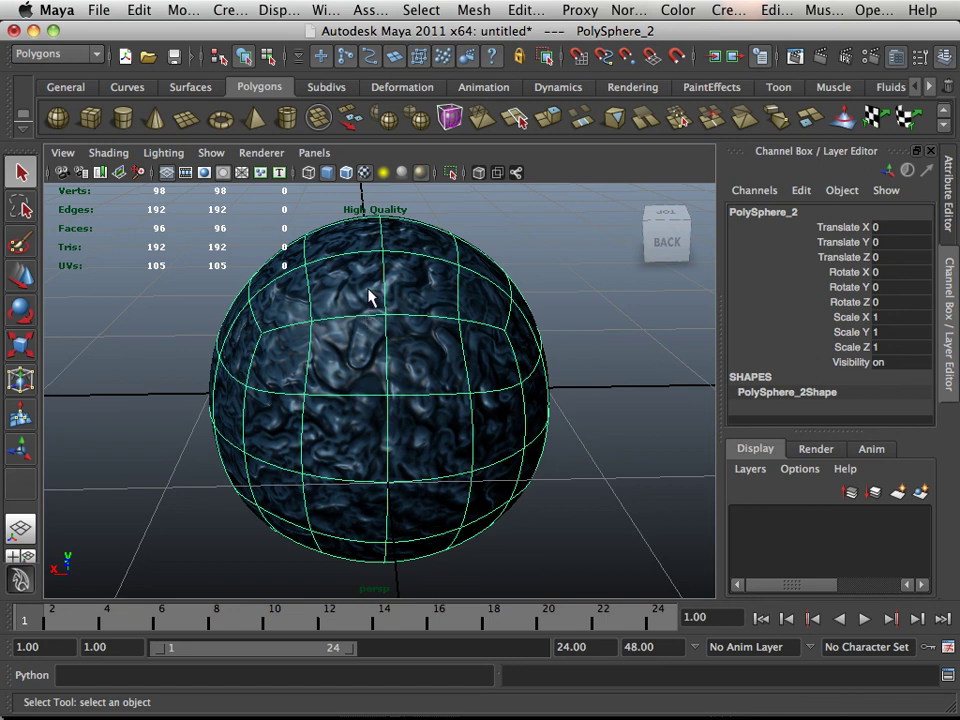
{"action": "key", "text": "super+Tab"}
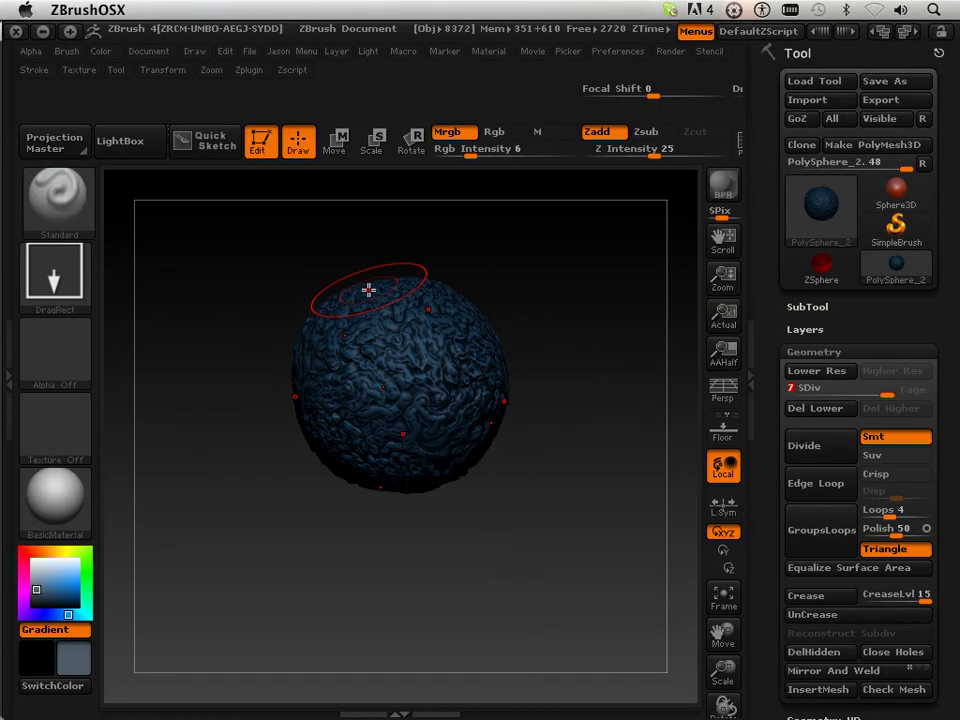
Rotate the sculpted sphere in ZBrush to view another side, then switch to Maya
{"action": "mouse_move", "coordinate": [369, 290]}
{"action": "left_mouse_down"}
{"action": "mouse_move", "coordinate": [454, 339]}
{"action": "mouse_move", "coordinate": [407, 347]}
{"action": "mouse_move", "coordinate": [375, 285]}
{"action": "mouse_move", "coordinate": [375, 300]}
{"action": "mouse_move", "coordinate": [441, 332]}
{"action": "mouse_move", "coordinate": [433, 339]}
{"action": "mouse_move", "coordinate": [427, 329]}
{"action": "left_mouse_up"}
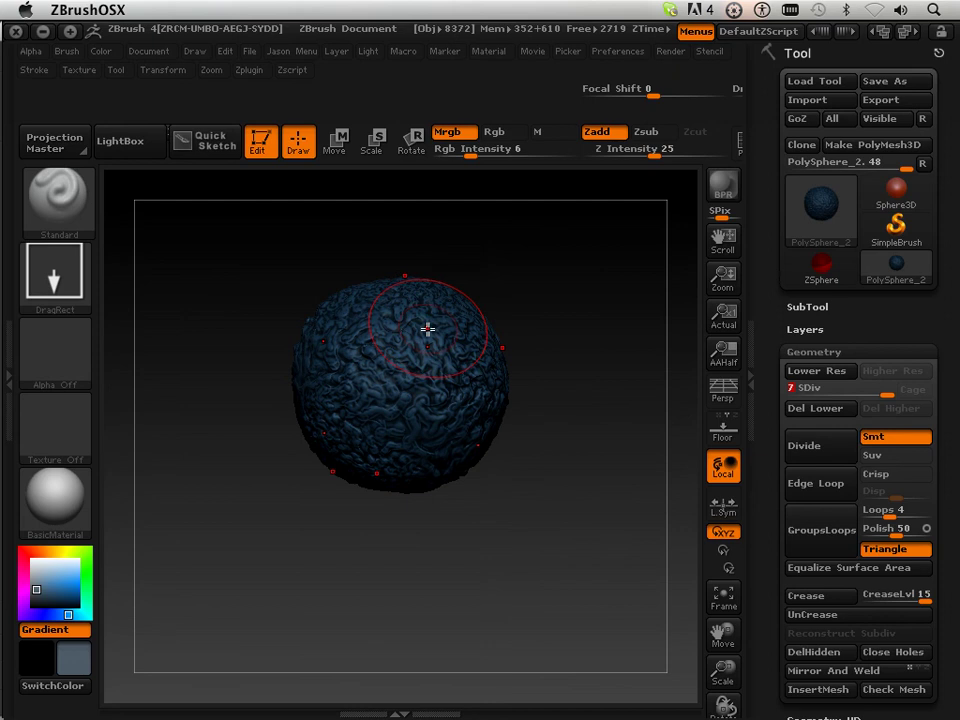
{"action": "key", "text": "super+Tab"}
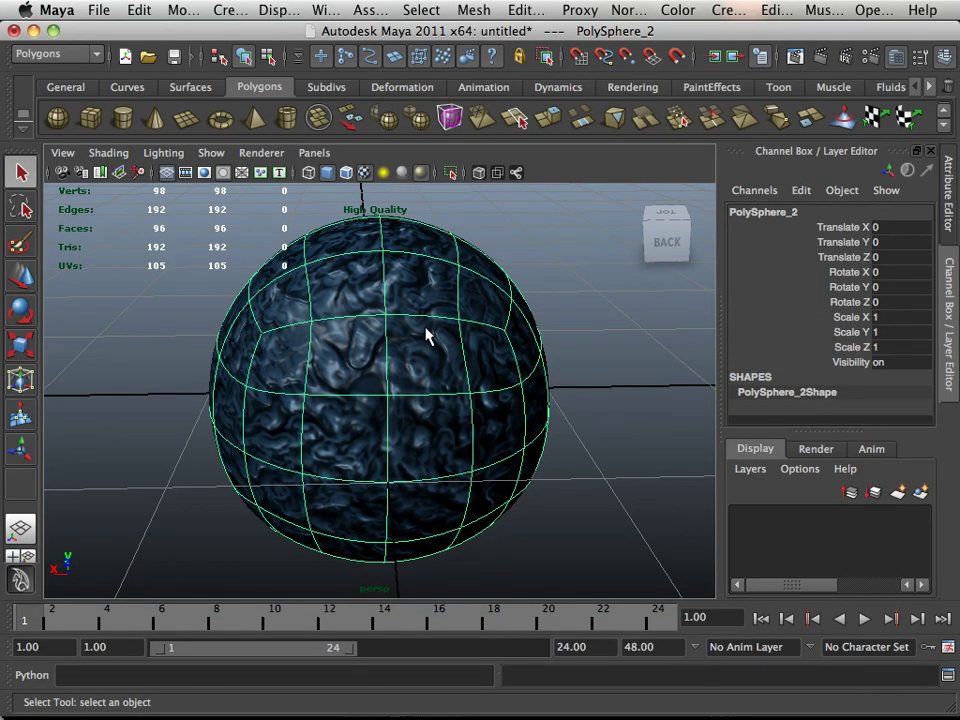
Switch from Maya back to ZBrush and turn the level-7 sculpted sphere slightly
{"action": "key", "text": "super+Tab"}
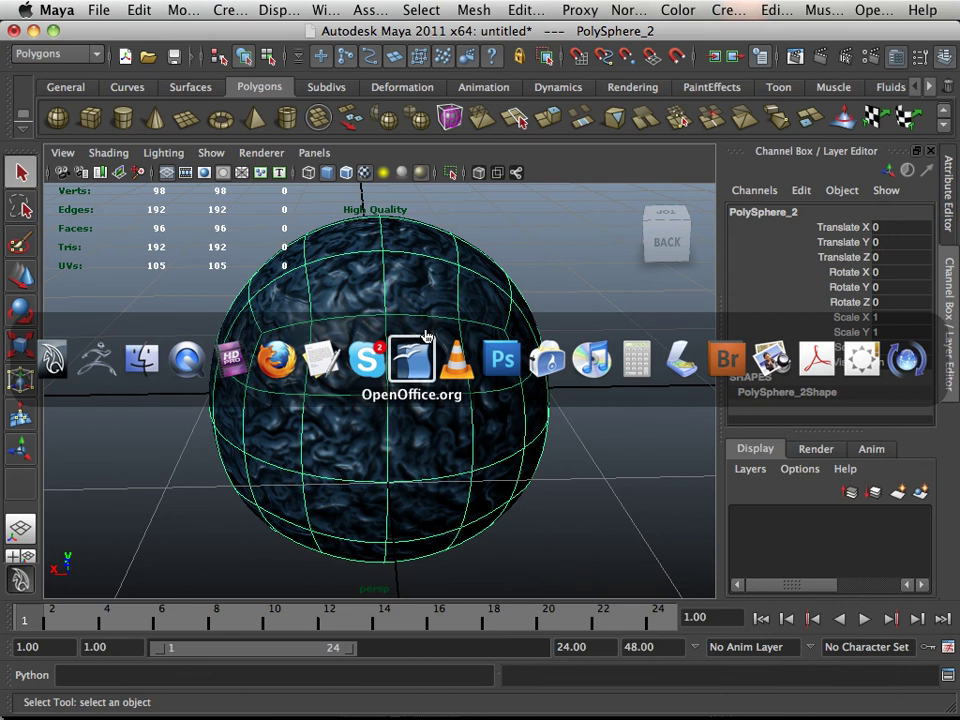
{"action": "left_click", "coordinate": [424, 340]}
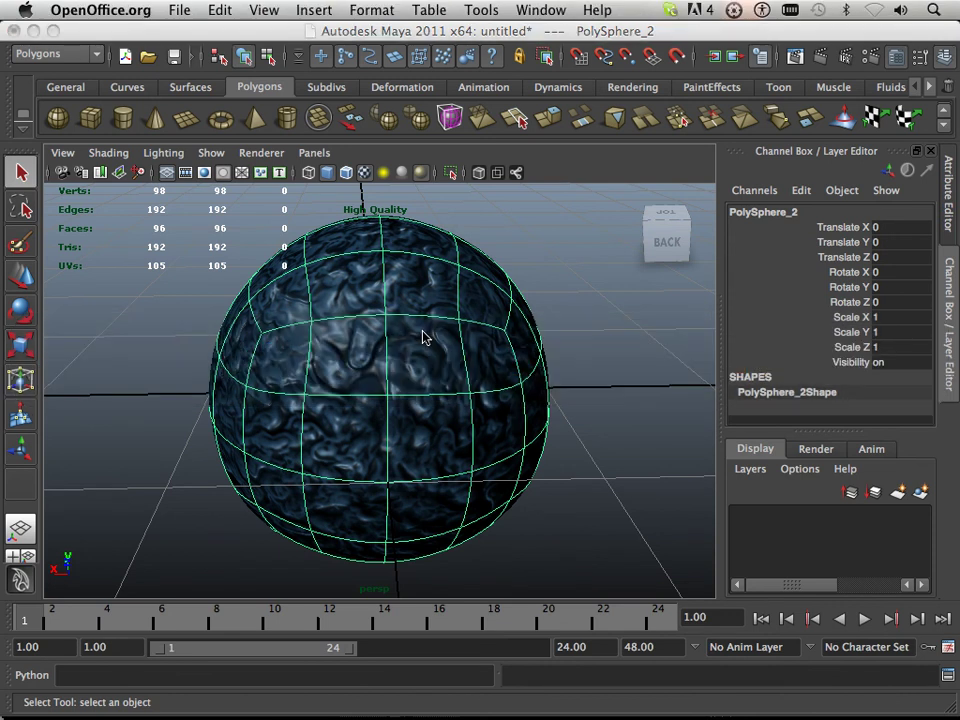
{"action": "key", "text": "super+Tab"}
{"action": "key", "text": "Tab"}
{"action": "key", "text": "Tab"}
{"action": "key", "text": "Tab"}
{"action": "key", "text": "Tab"}
{"action": "key", "text": "Tab"}
{"action": "key", "text": "Tab"}
{"action": "key", "text": "Tab"}
{"action": "key", "text": "Tab"}
{"action": "key", "text": "Tab"}
{"action": "key", "text": "Tab"}
{"action": "key", "text": "Tab"}
{"action": "key", "text": "Tab"}
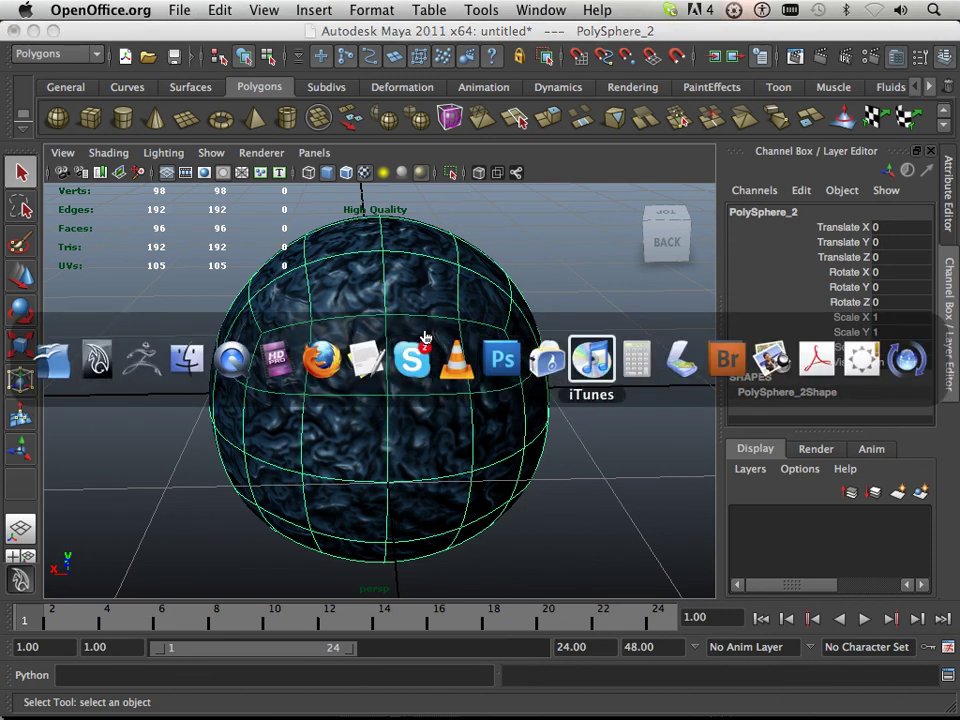
{"action": "key", "text": "Tab"}
{"action": "key", "text": "Tab"}
{"action": "key", "text": "Tab"}
{"action": "key", "text": "Tab"}
{"action": "key", "text": "Tab"}
{"action": "key", "text": "Tab"}
{"action": "key", "text": "Tab"}
{"action": "key", "text": "Tab"}
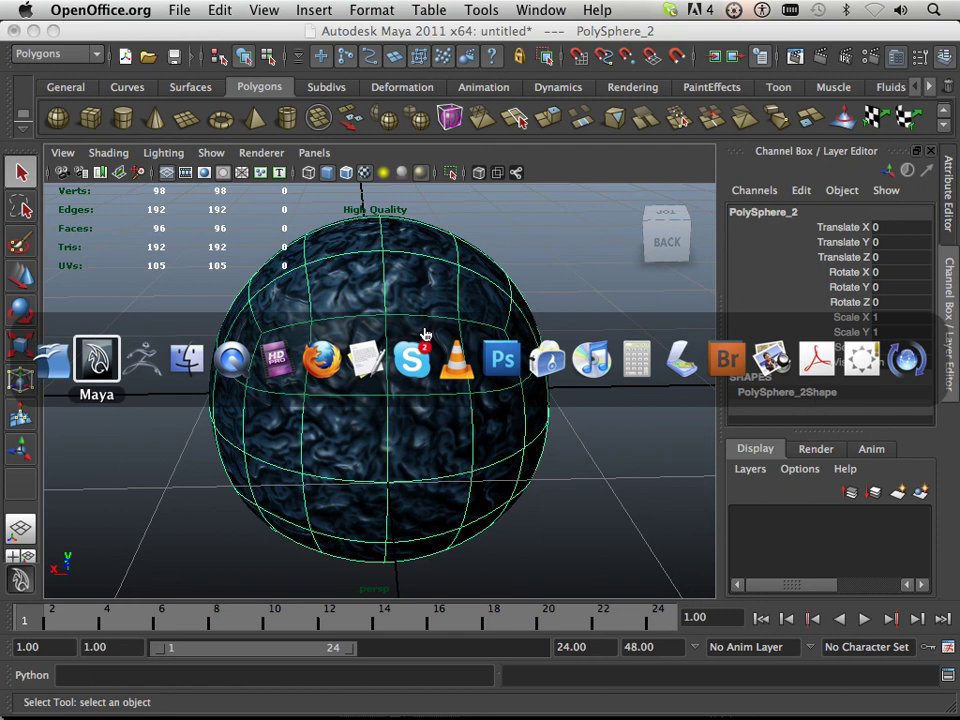
{"action": "key", "text": "Tab"}
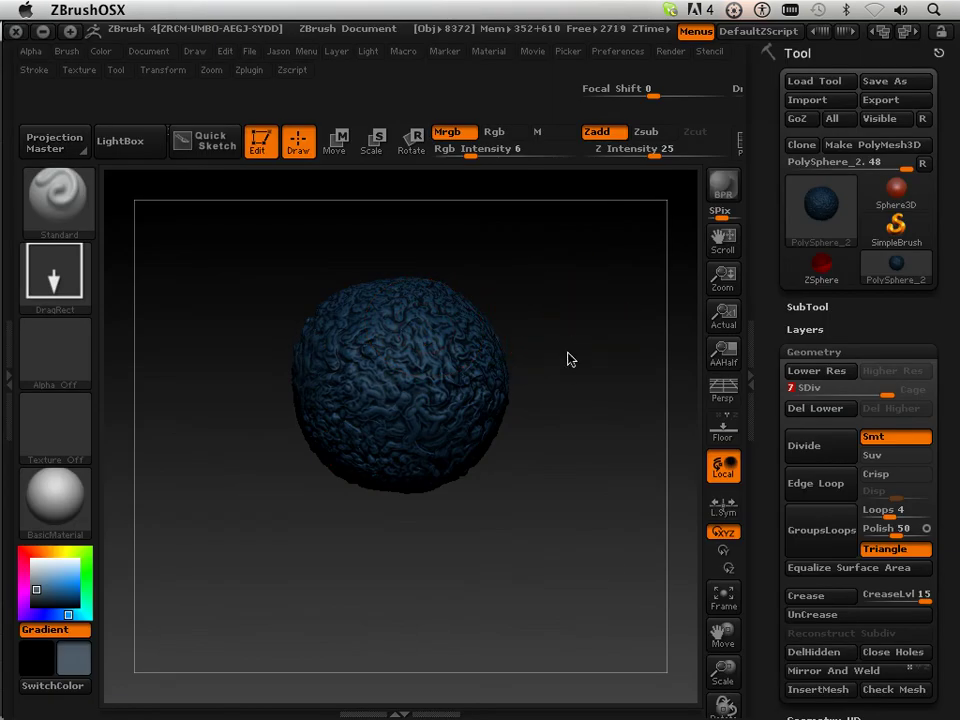
{"action": "left_click_drag", "start_coordinate": [566, 364], "coordinate": [563, 361]}
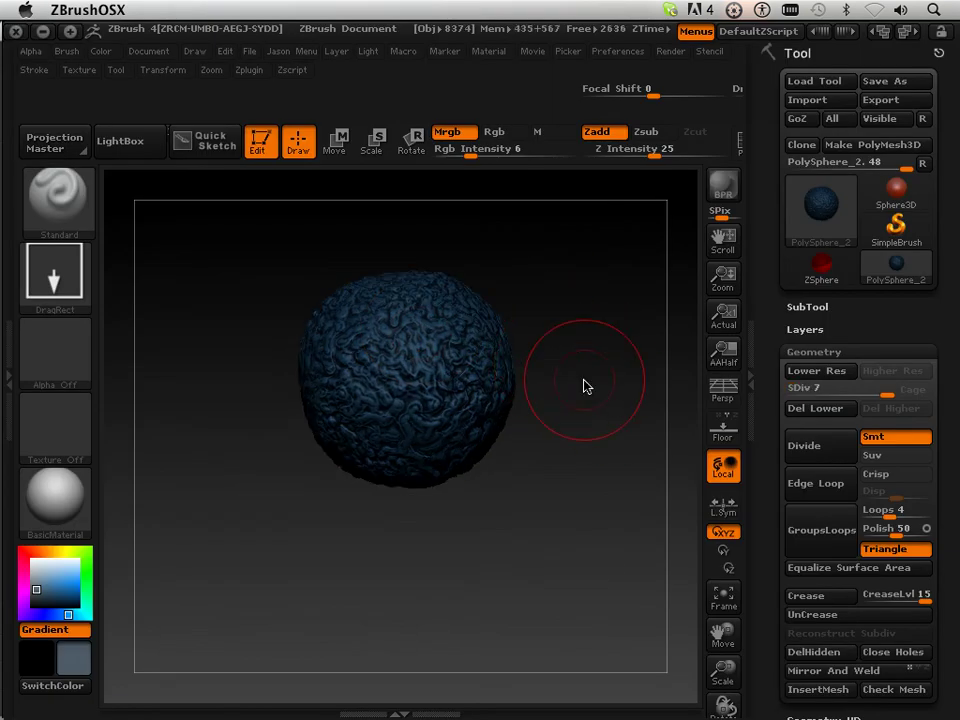